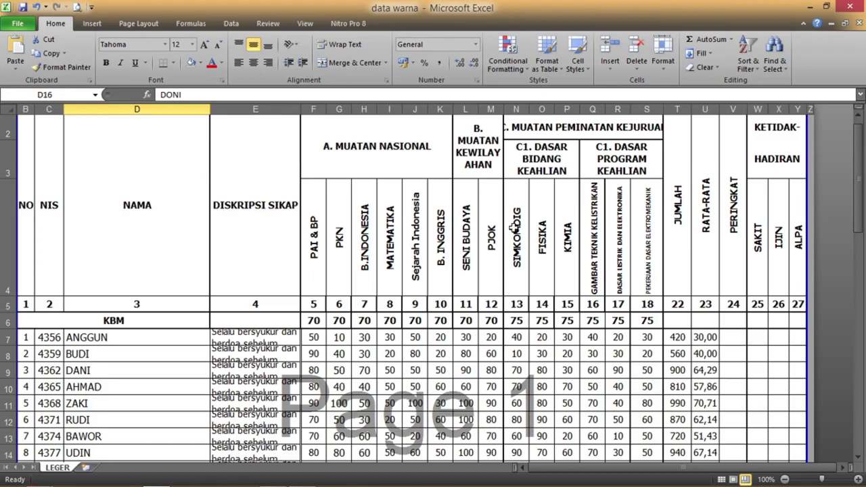
{"action": "left_click_drag", "start_coordinate": [517, 252], "coordinate": [563, 329]}
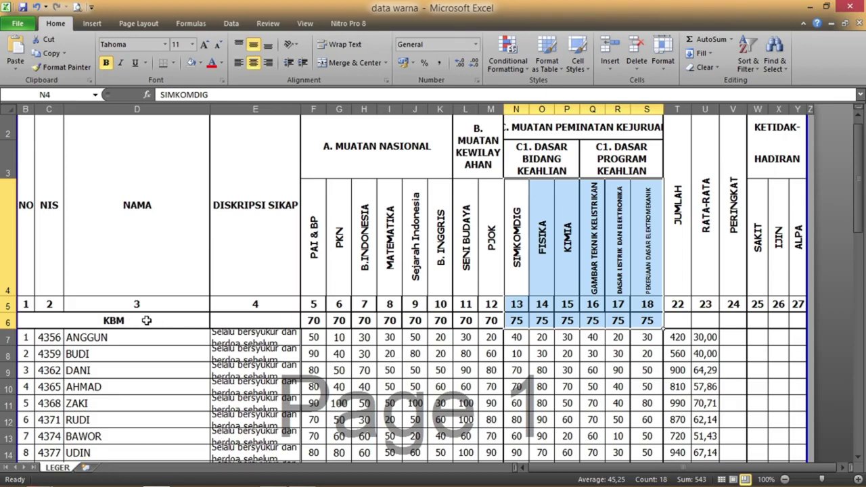
{"action": "left_click", "coordinate": [459, 369]}
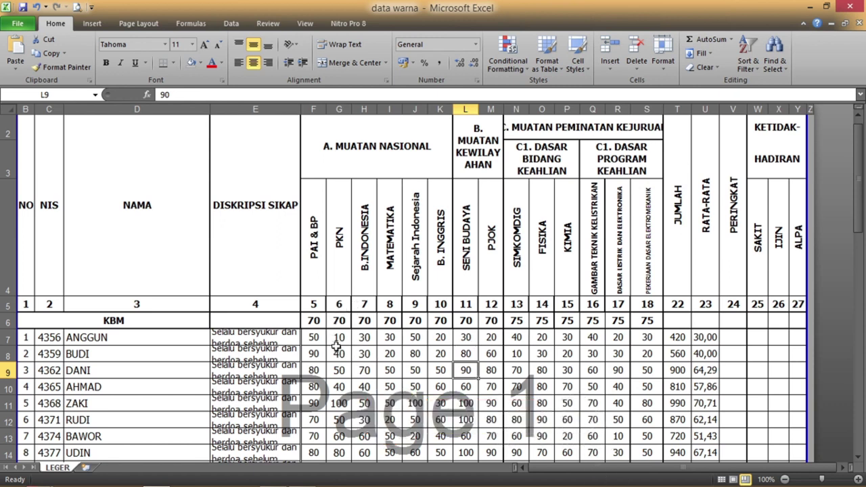
Step: Select the scores in F7:M48 and start a new conditional formatting rule for them
{"action": "left_click", "coordinate": [312, 342]}
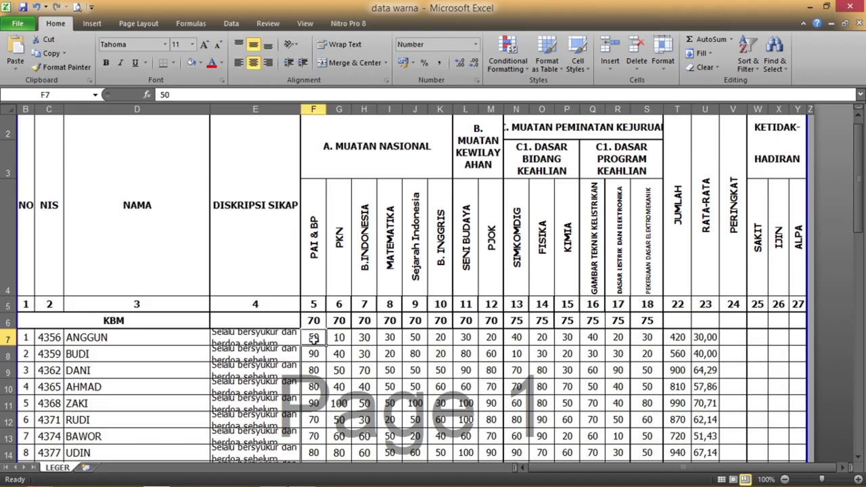
{"action": "left_click_drag", "start_coordinate": [314, 339], "coordinate": [345, 349]}
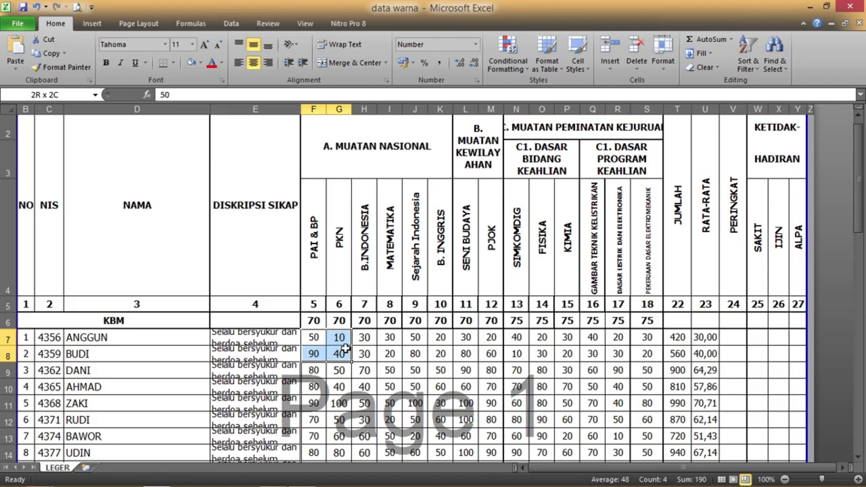
{"action": "left_click_drag", "start_coordinate": [345, 351], "coordinate": [491, 421]}
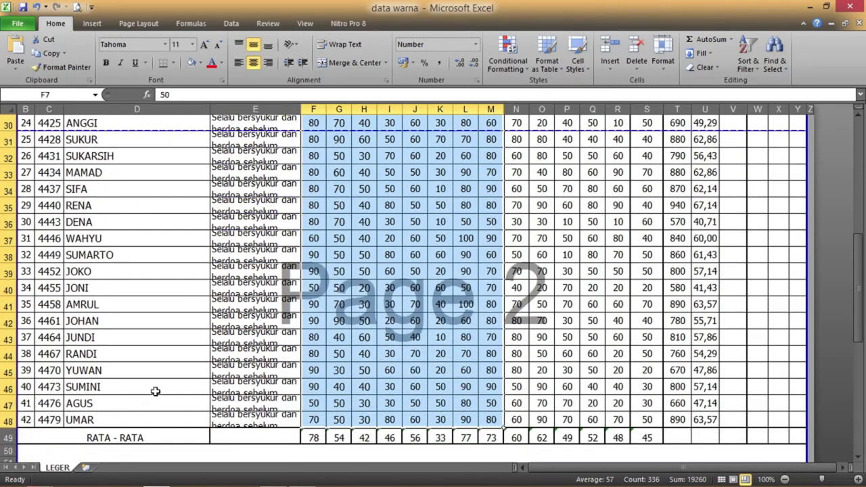
{"action": "scroll", "coordinate": [136, 391], "scroll_direction": "up", "scroll_amount": 7}
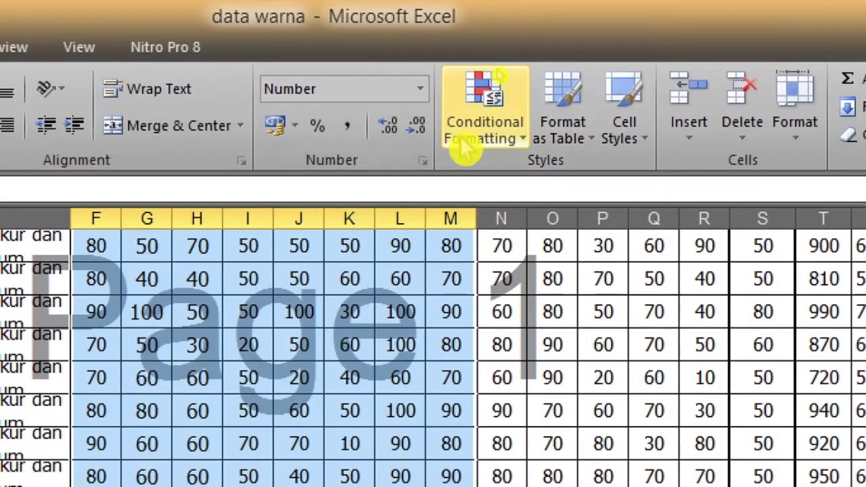
{"action": "left_click", "coordinate": [514, 134]}
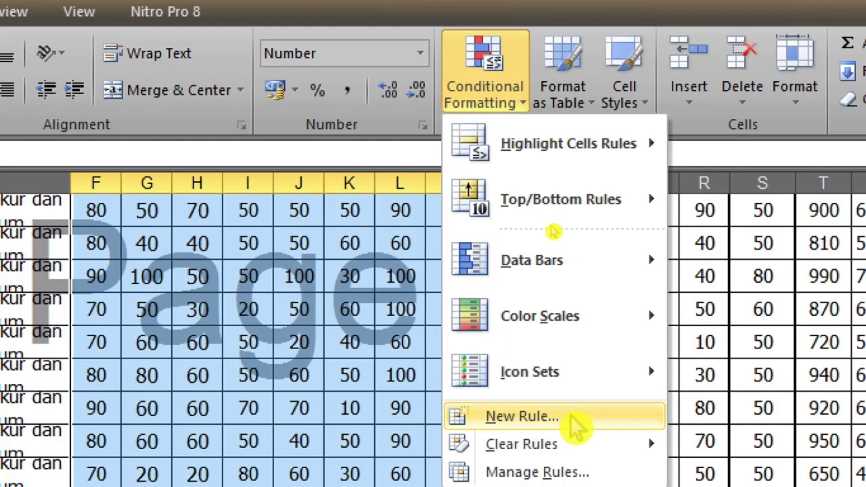
{"action": "left_click", "coordinate": [572, 418]}
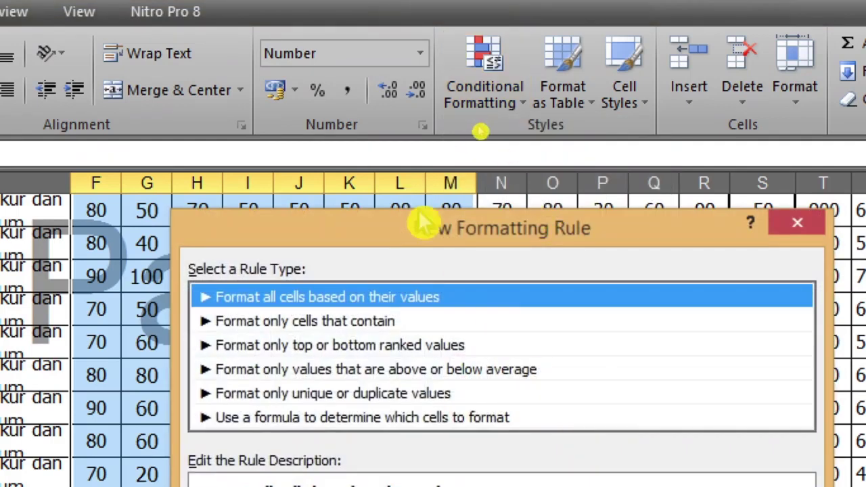
{"action": "left_click_drag", "start_coordinate": [440, 247], "coordinate": [368, 32]}
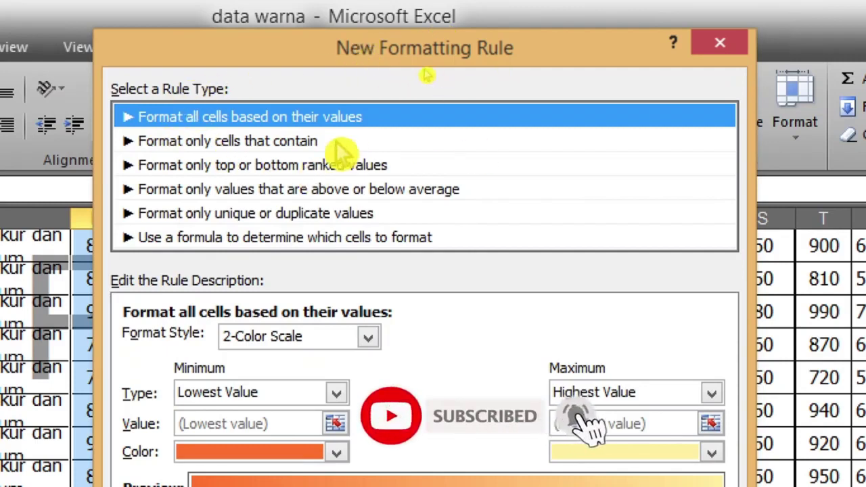
Step: Set the rule to format only cells that contain a cell value less than 70
{"action": "left_click", "coordinate": [292, 144]}
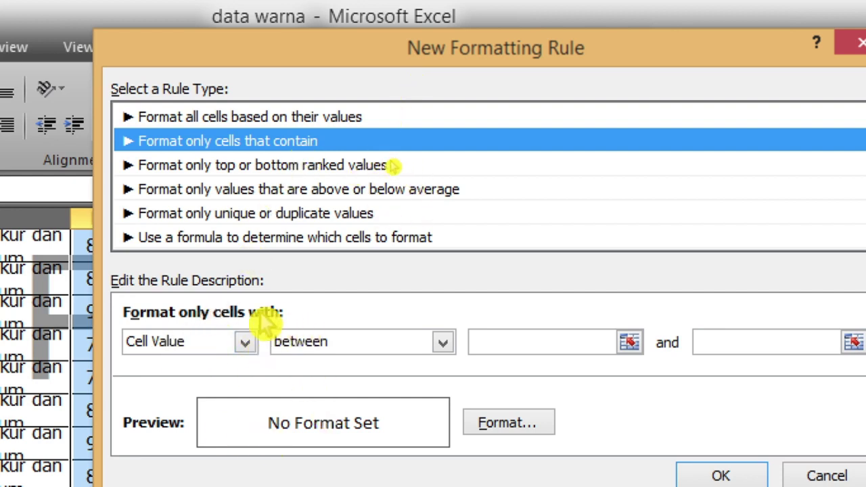
{"action": "left_click", "coordinate": [220, 348]}
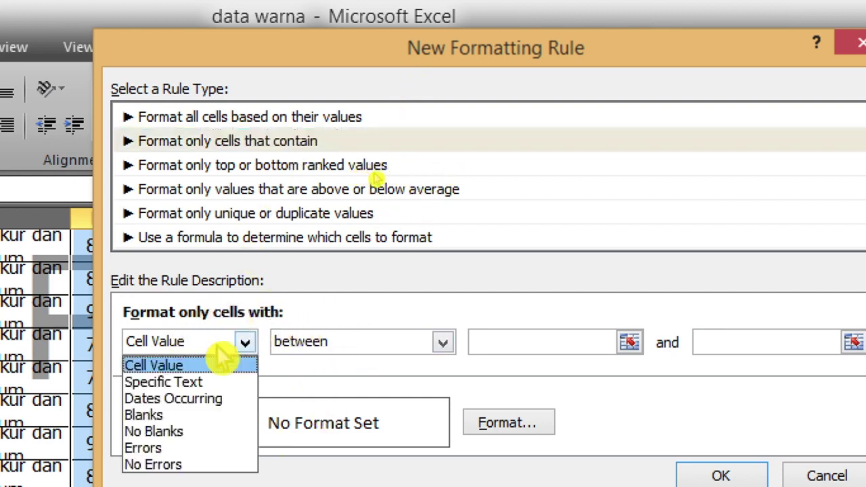
{"action": "left_click", "coordinate": [219, 364]}
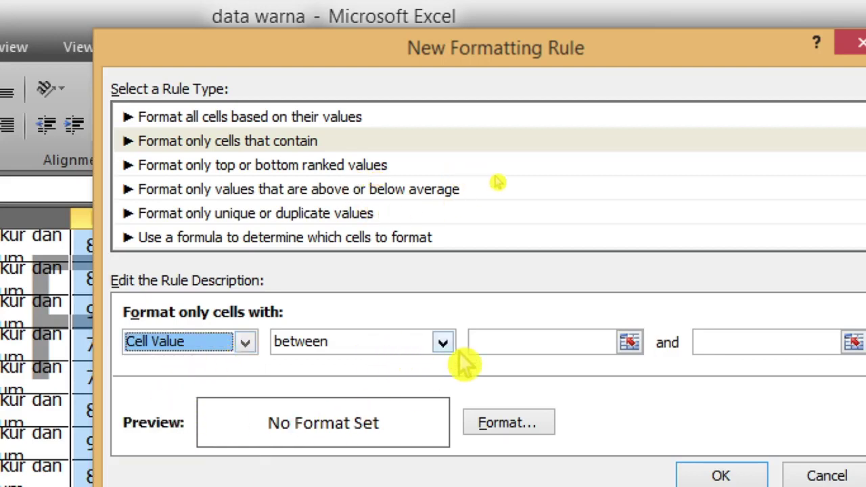
{"action": "left_click", "coordinate": [408, 346]}
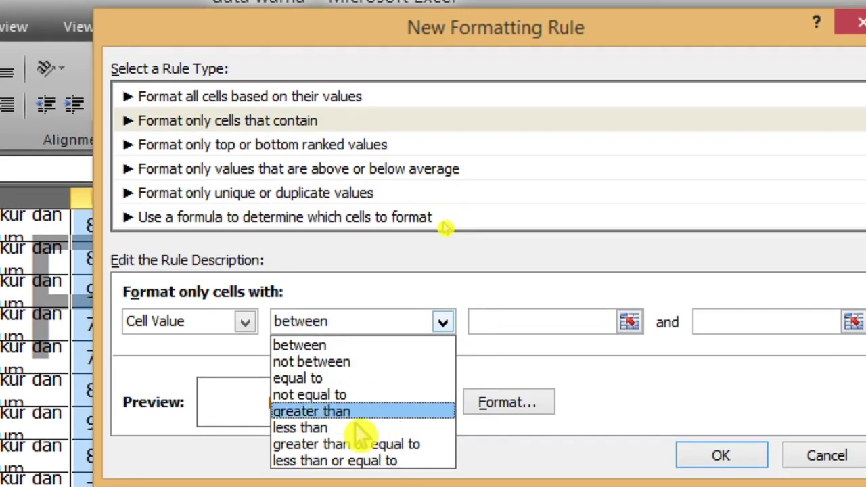
{"action": "left_click", "coordinate": [352, 428]}
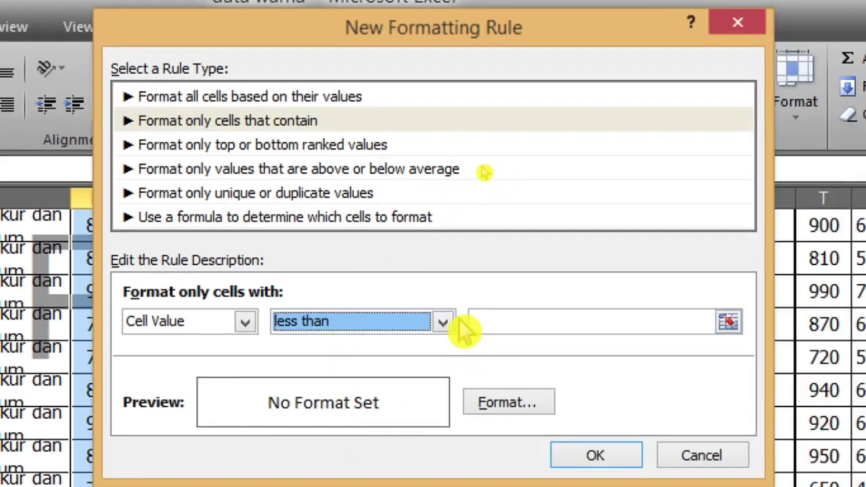
{"action": "left_click", "coordinate": [497, 321]}
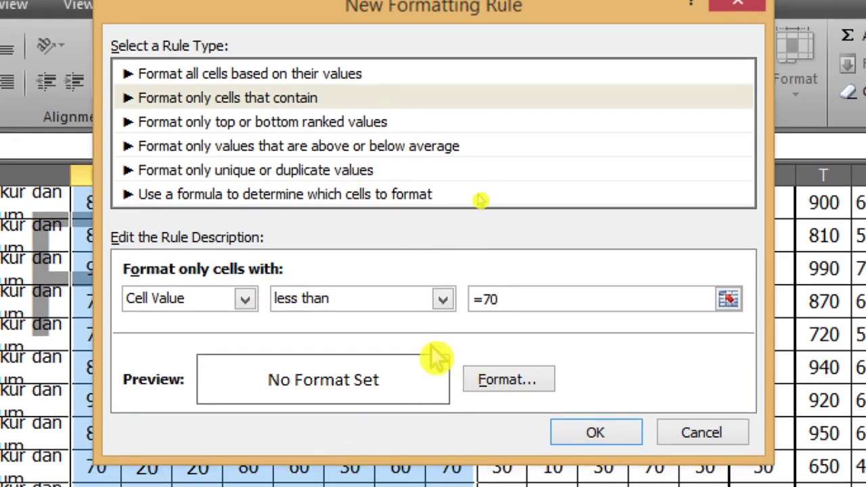
Step: Give the rule a standard red background fill, apply it to the selected scores, and deselect the range
{"action": "left_click", "coordinate": [509, 382]}
{"action": "left_click_drag", "start_coordinate": [400, 159], "coordinate": [385, 35]}
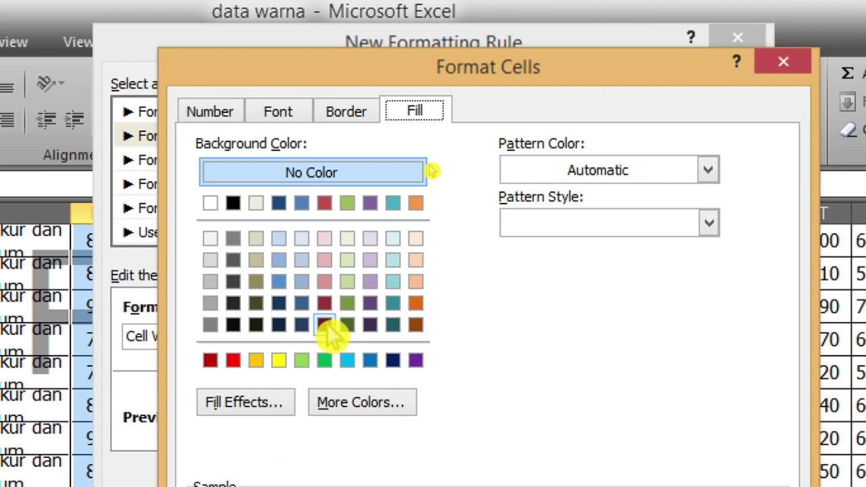
{"action": "left_click", "coordinate": [234, 361]}
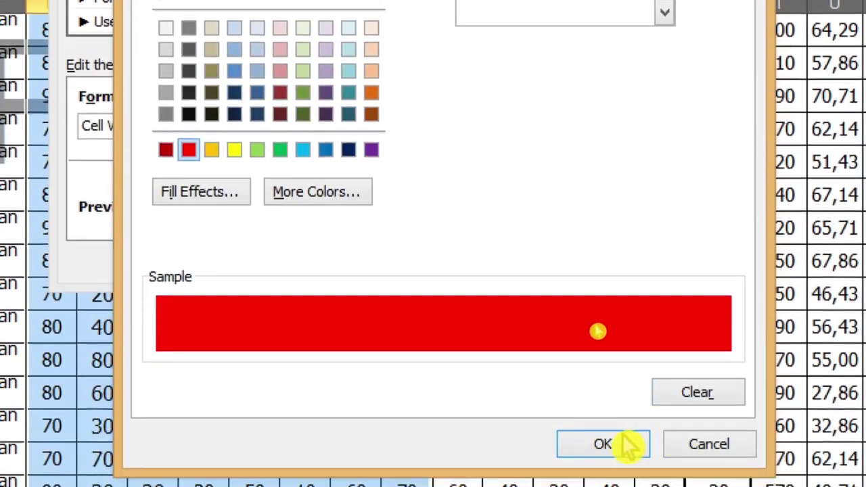
{"action": "left_click", "coordinate": [596, 439]}
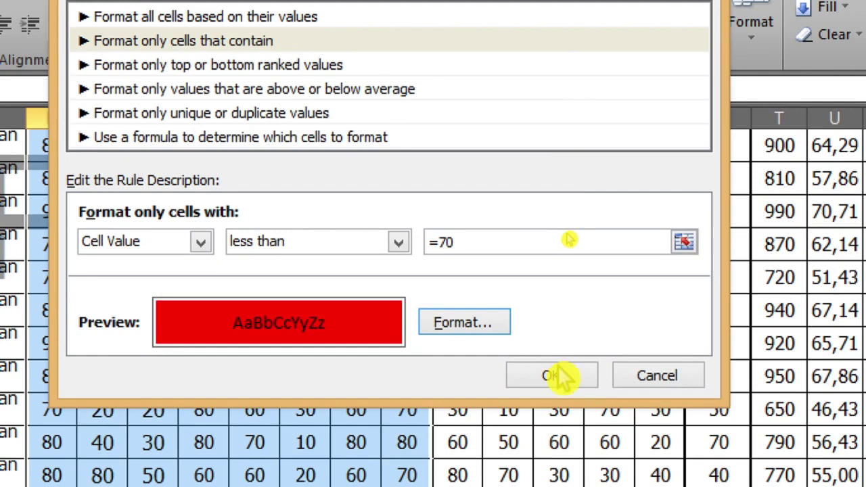
{"action": "left_click", "coordinate": [556, 376]}
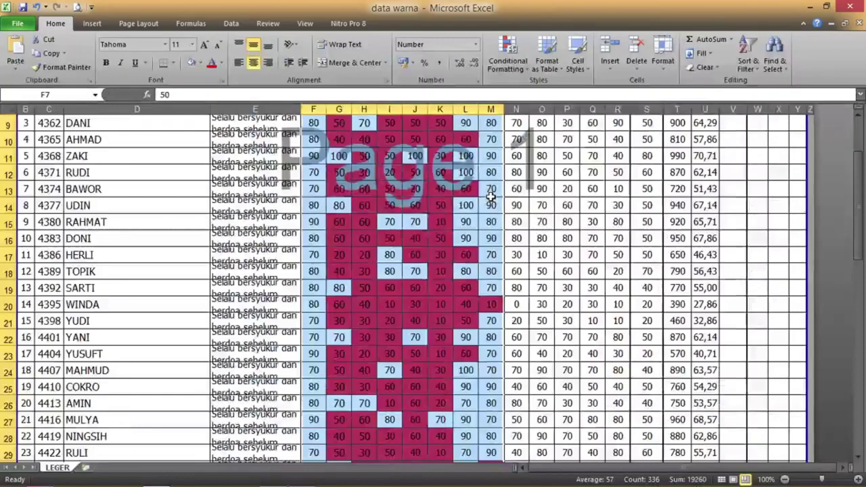
{"action": "left_click", "coordinate": [329, 308]}
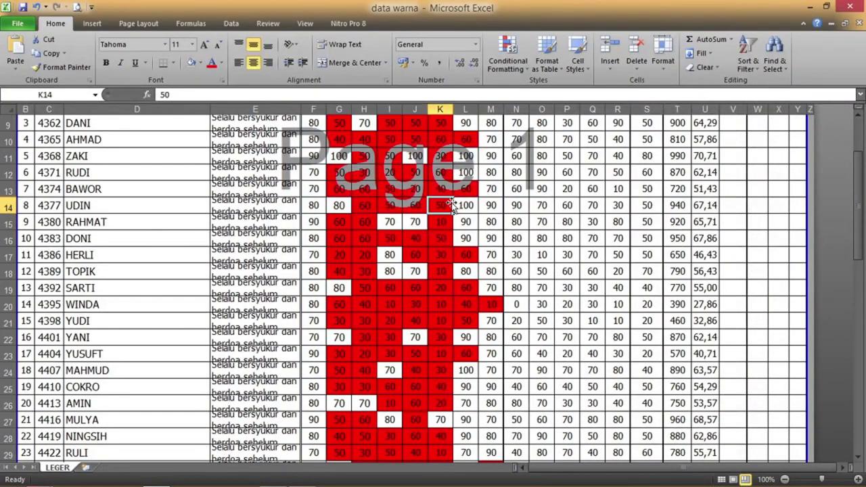
Step: Test the highlighting rule by entering 69 as the PAI & BP score in cell F8, and undo the entry
{"action": "scroll", "coordinate": [450, 203], "scroll_direction": "up", "scroll_amount": 3}
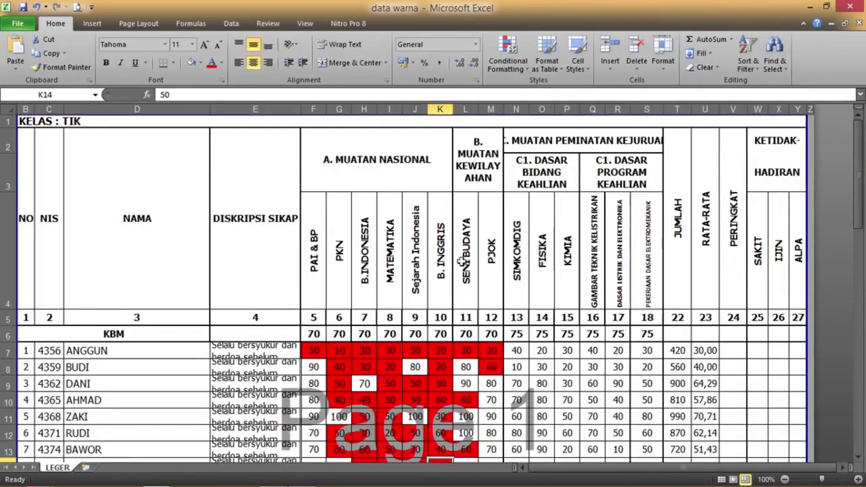
{"action": "left_click", "coordinate": [409, 365]}
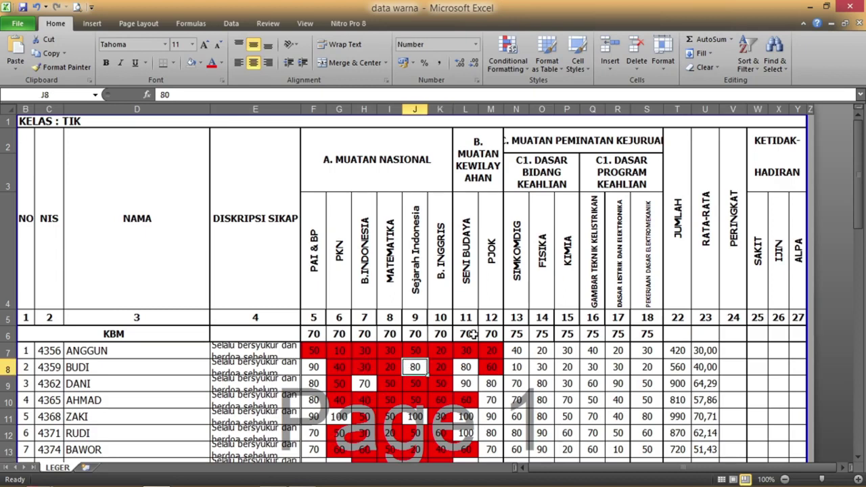
{"action": "left_click", "coordinate": [315, 369]}
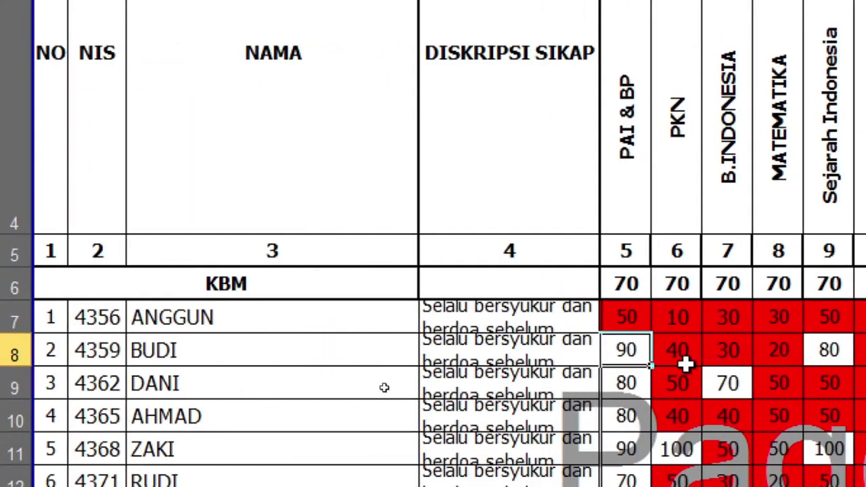
{"action": "type", "text": "69"}
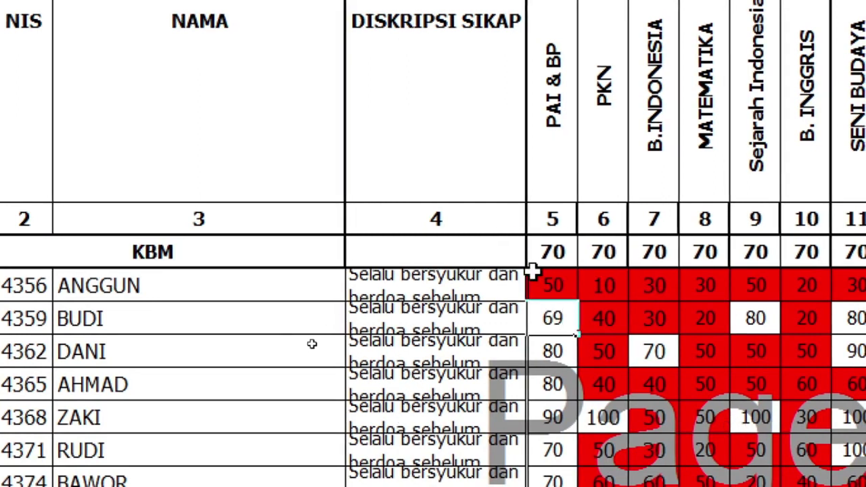
{"action": "key", "text": "Escape"}
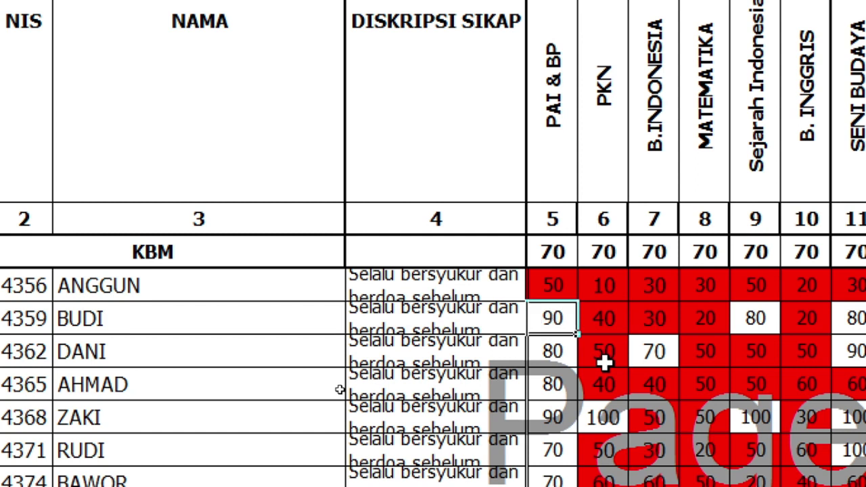
{"action": "type", "text": "69"}
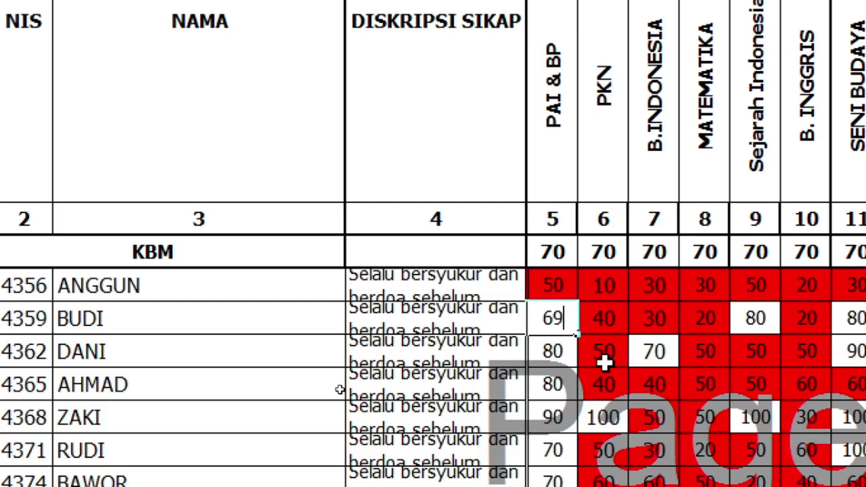
{"action": "key", "text": "Return"}
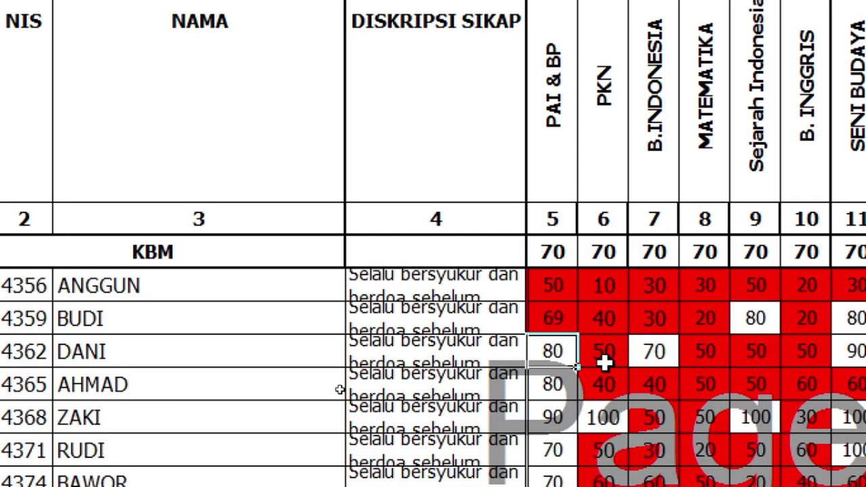
{"action": "key", "text": "ctrl+z"}
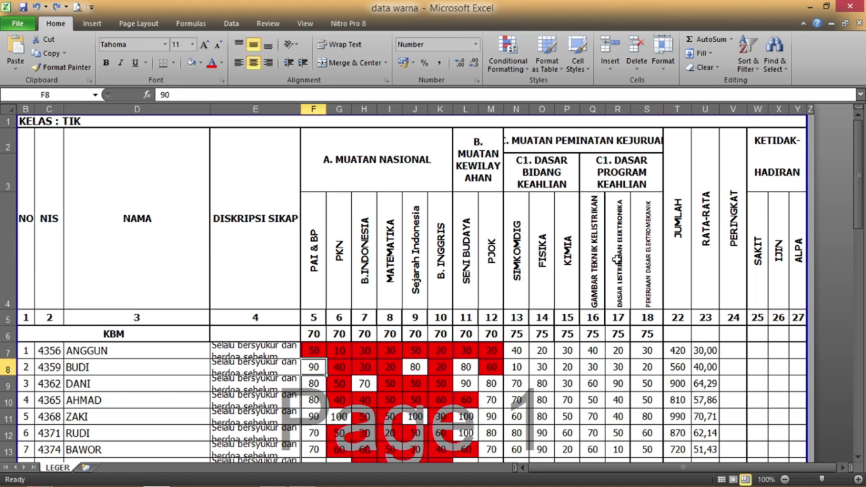
Step: Select the vocational subject scores in N7:S48 and start a new conditional formatting rule for them
{"action": "left_click", "coordinate": [517, 352]}
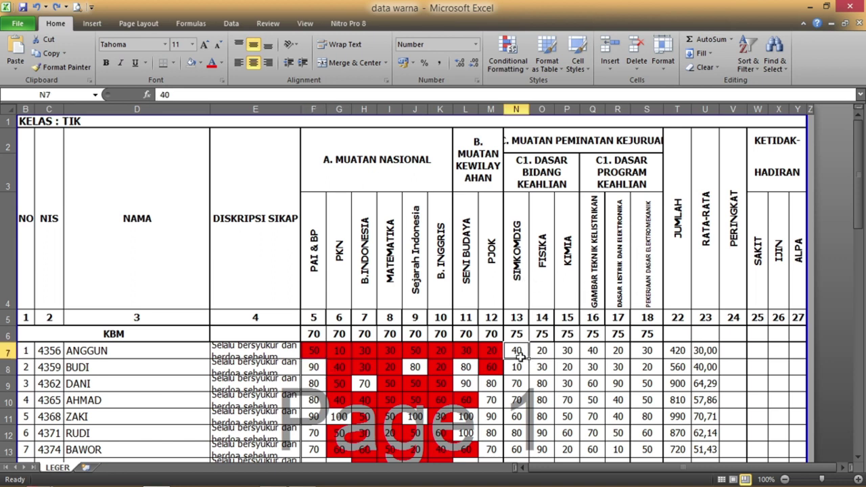
{"action": "left_click_drag", "start_coordinate": [517, 352], "coordinate": [638, 418]}
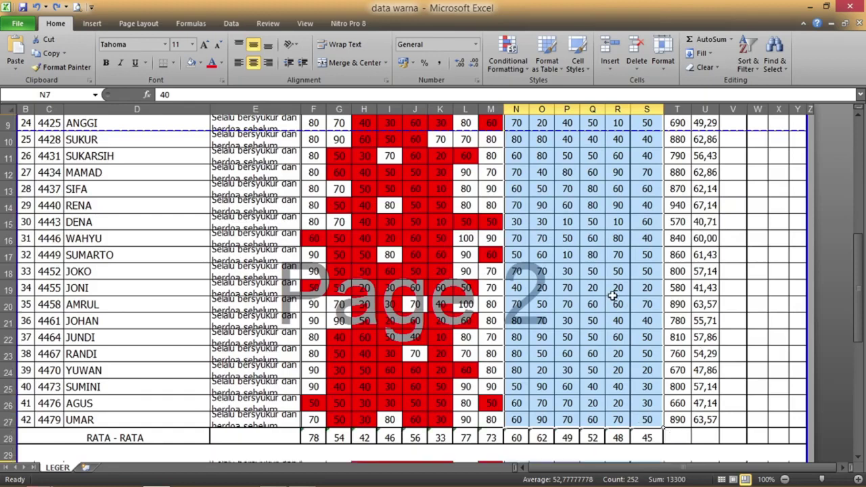
{"action": "scroll", "coordinate": [612, 291], "scroll_direction": "up", "scroll_amount": 7}
{"action": "scroll", "coordinate": [634, 238], "scroll_direction": "up", "scroll_amount": 3}
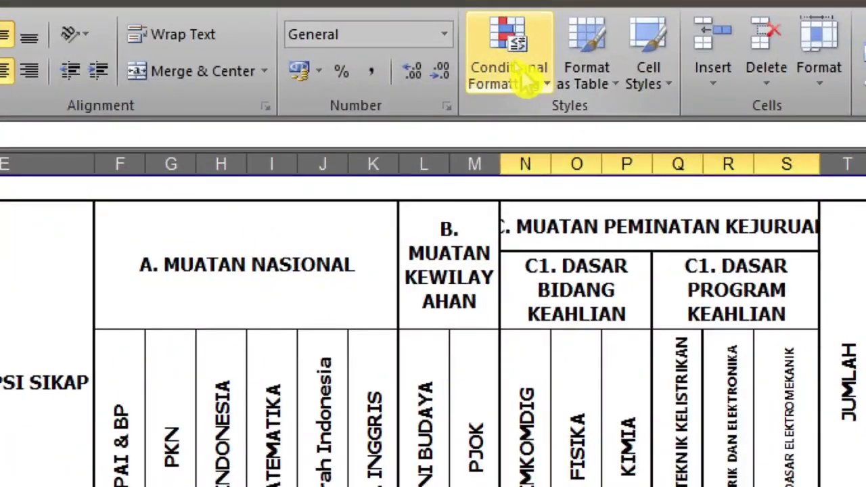
{"action": "left_click", "coordinate": [527, 82]}
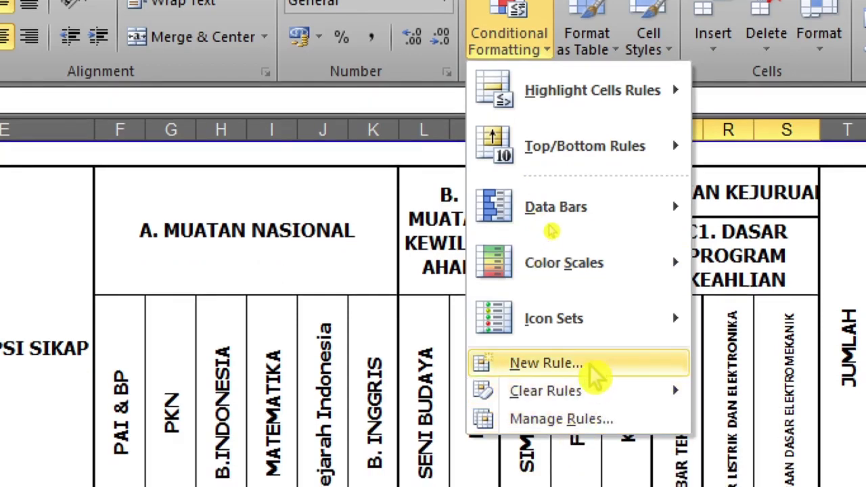
{"action": "left_click", "coordinate": [597, 371]}
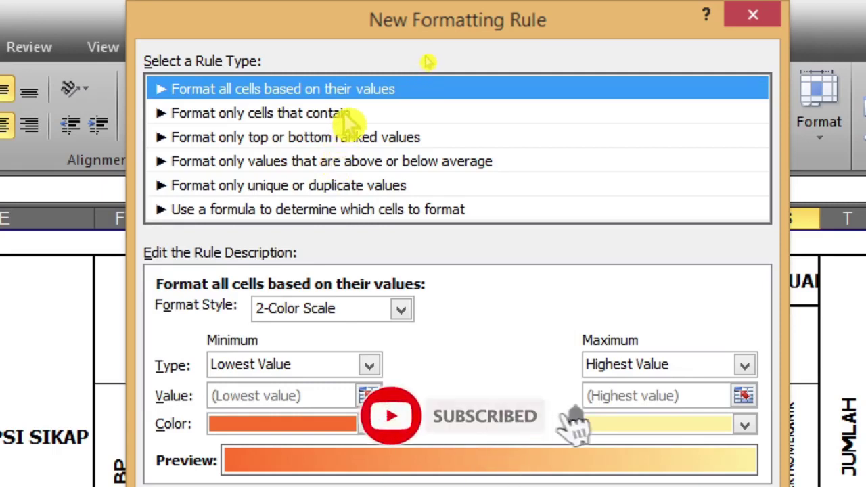
Step: Set the new rule to format only cells that contain a cell value less than 75
{"action": "left_click", "coordinate": [346, 115]}
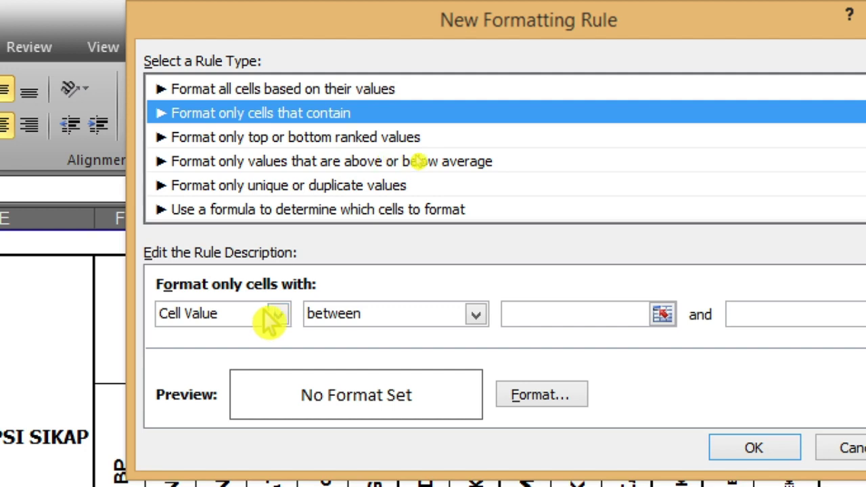
{"action": "left_click", "coordinate": [359, 317]}
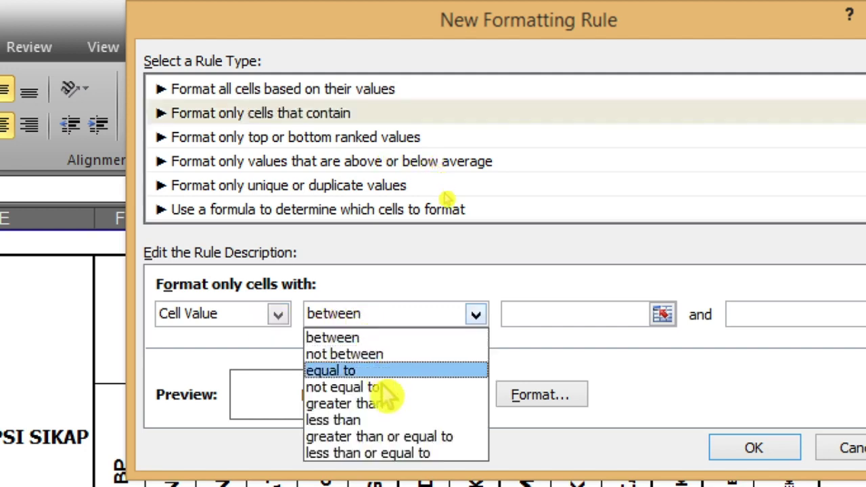
{"action": "left_click", "coordinate": [379, 421]}
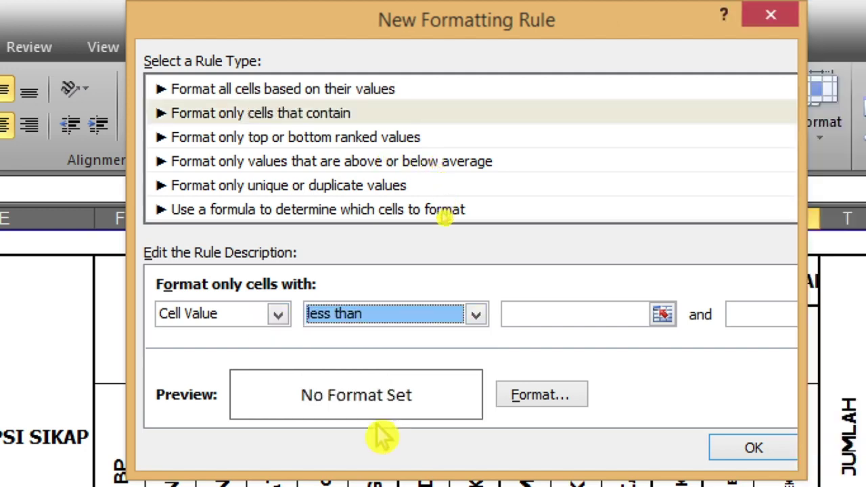
{"action": "left_click", "coordinate": [578, 317]}
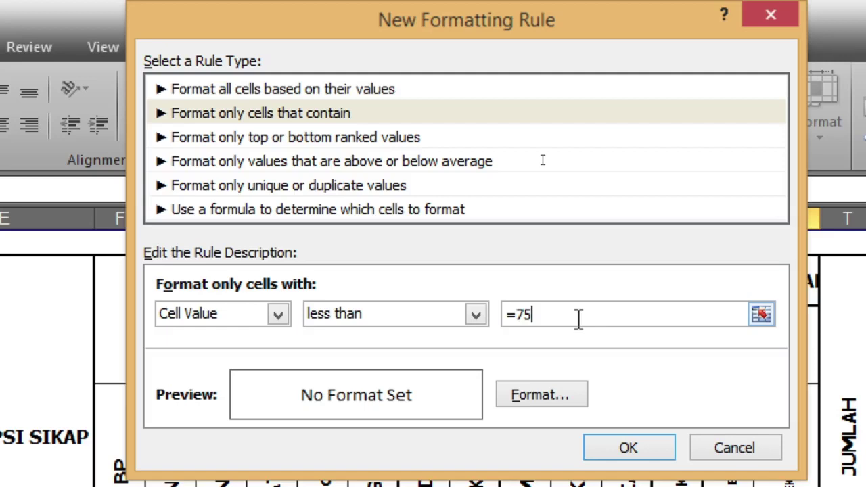
Step: Give the rule a standard yellow background fill, apply it to the vocational subject scores, and deselect the range
{"action": "left_click", "coordinate": [583, 396]}
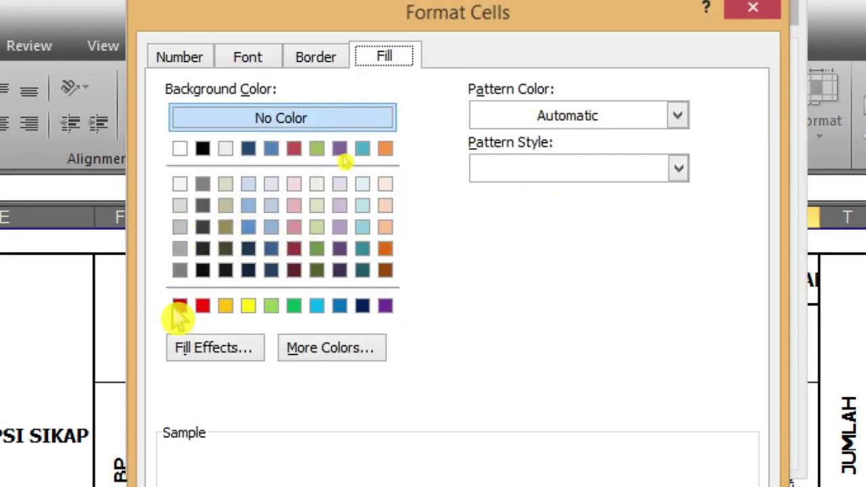
{"action": "left_click", "coordinate": [249, 308]}
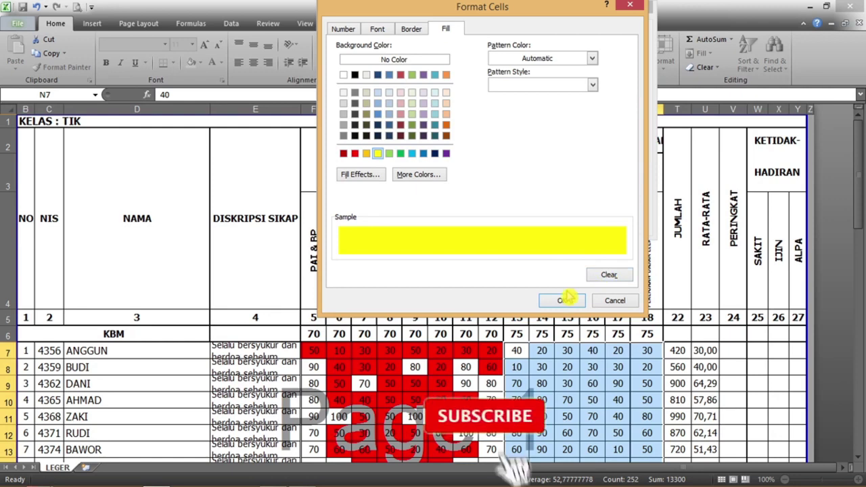
{"action": "left_click", "coordinate": [563, 302]}
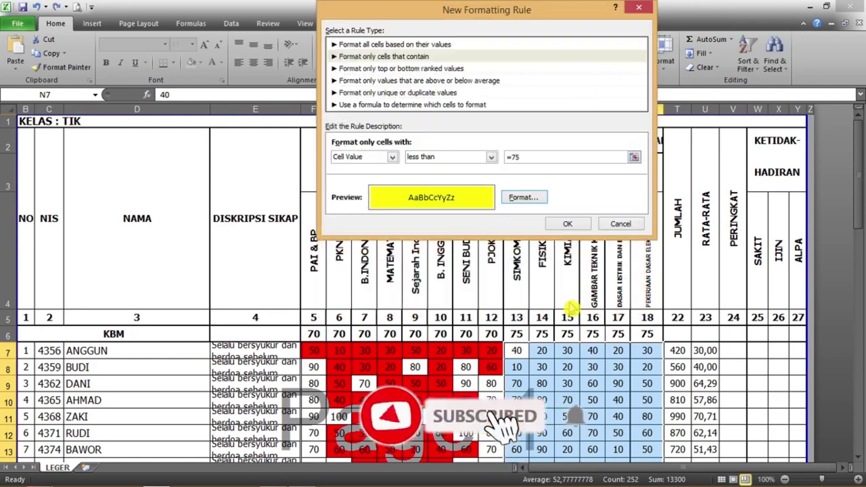
{"action": "left_click", "coordinate": [570, 225]}
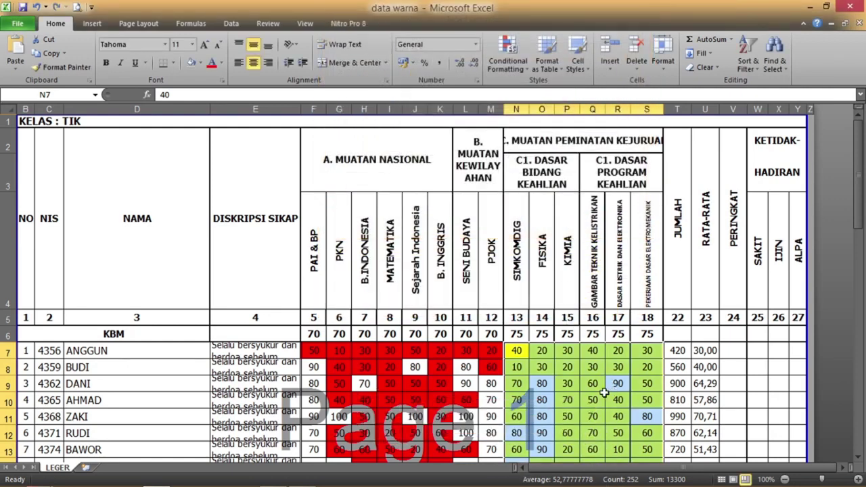
{"action": "left_click", "coordinate": [568, 400]}
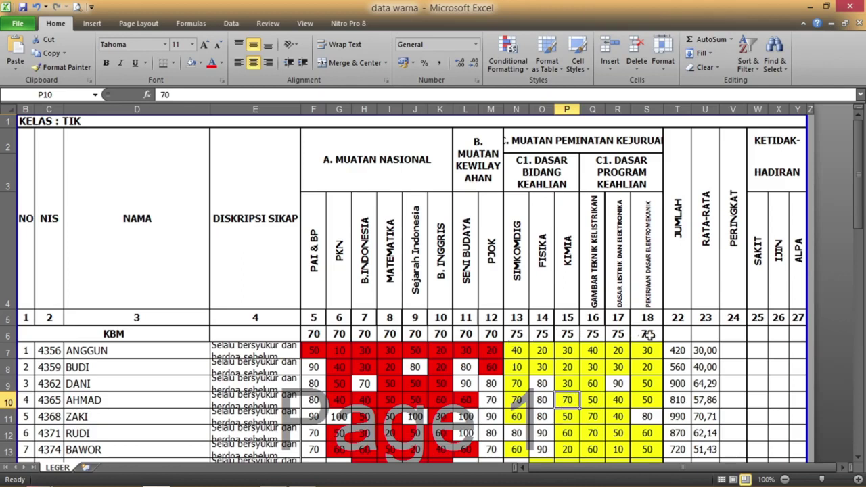
Step: Test the vocational score rule by entering 74 in cell Q27, and undo the entry
{"action": "scroll", "coordinate": [621, 371], "scroll_direction": "down", "scroll_amount": 4}
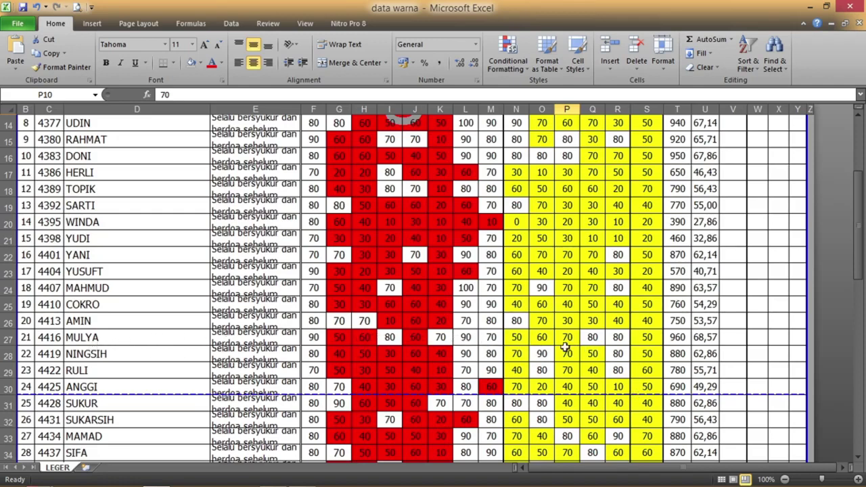
{"action": "left_click", "coordinate": [595, 339]}
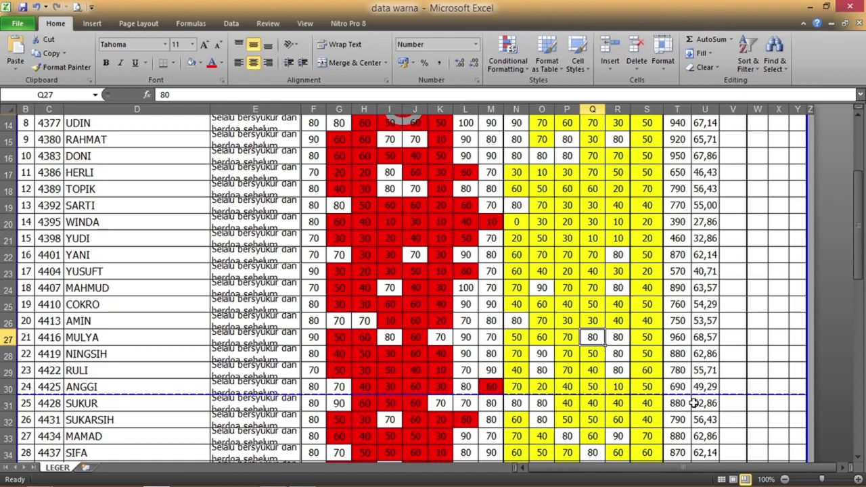
{"action": "type", "text": "7"}
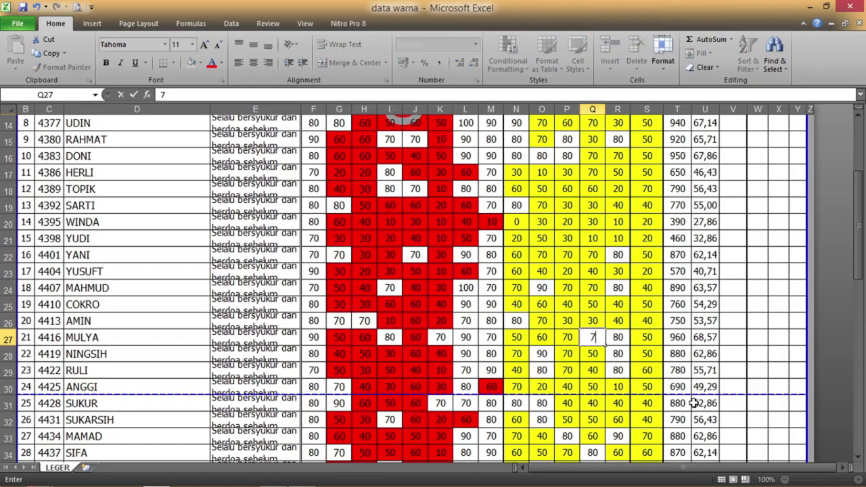
{"action": "key", "text": "Return"}
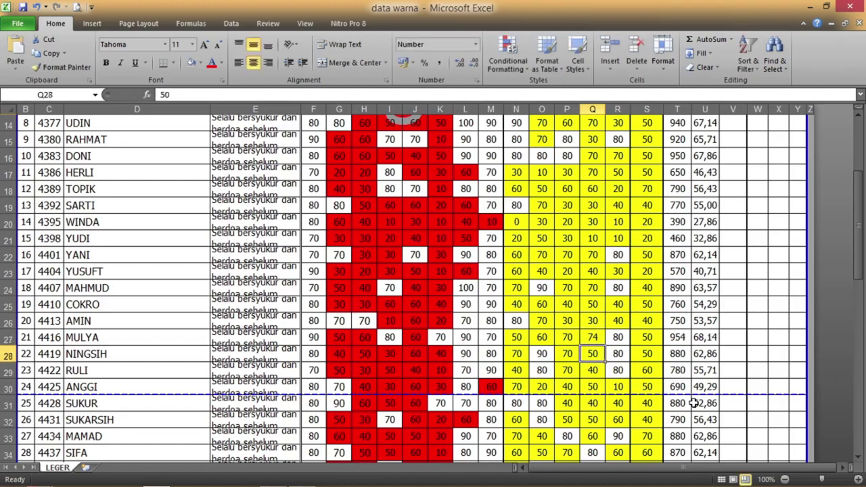
{"action": "key", "text": "ctrl+z"}
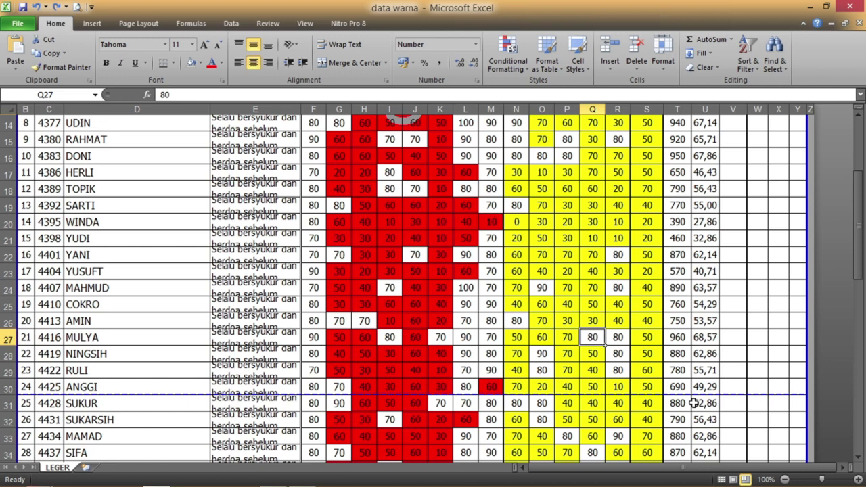